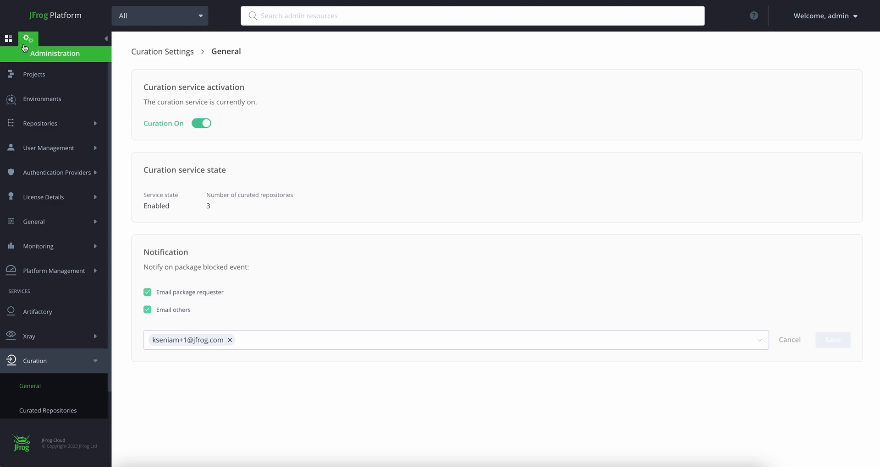
{"action": "left_click", "coordinate": [9, 38]}
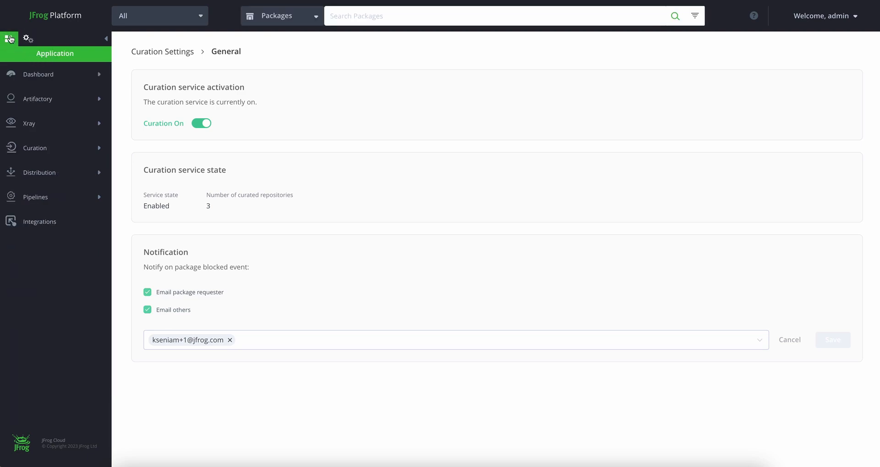
{"action": "left_click", "coordinate": [29, 38]}
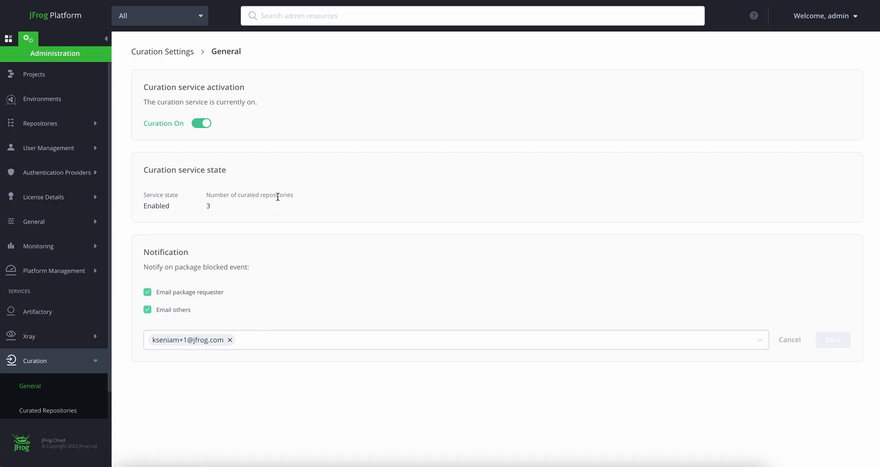
{"action": "left_click", "coordinate": [197, 124]}
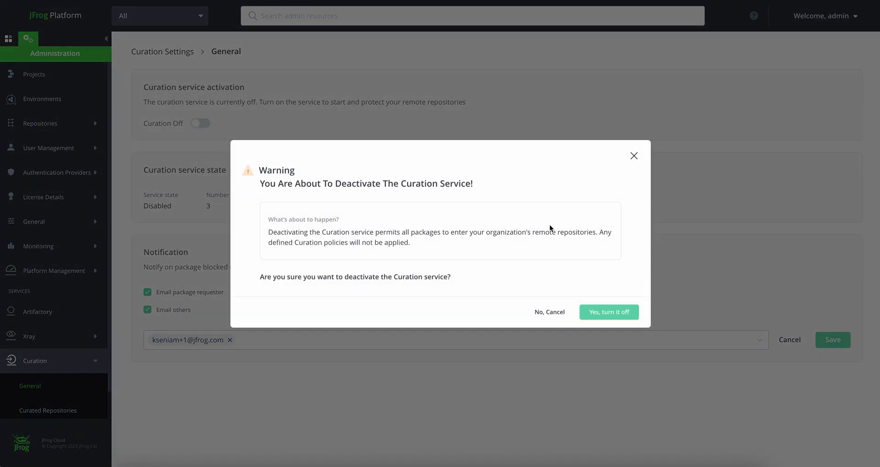
{"action": "left_click", "coordinate": [547, 313]}
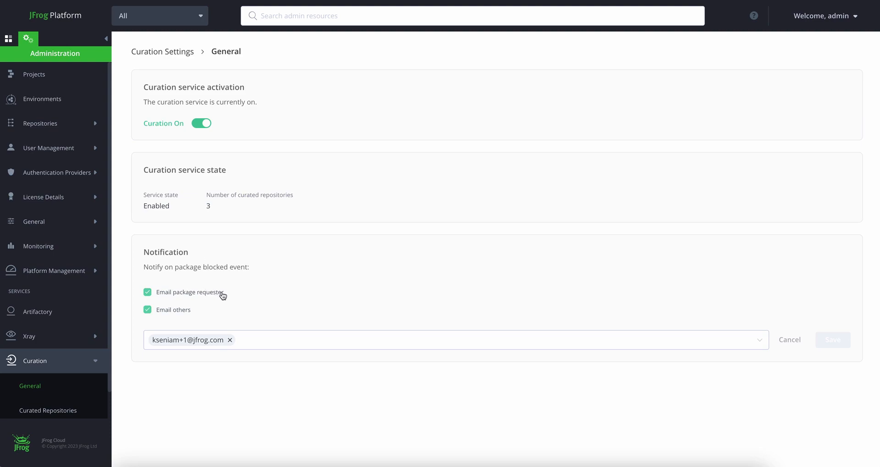
{"action": "left_click", "coordinate": [245, 341]}
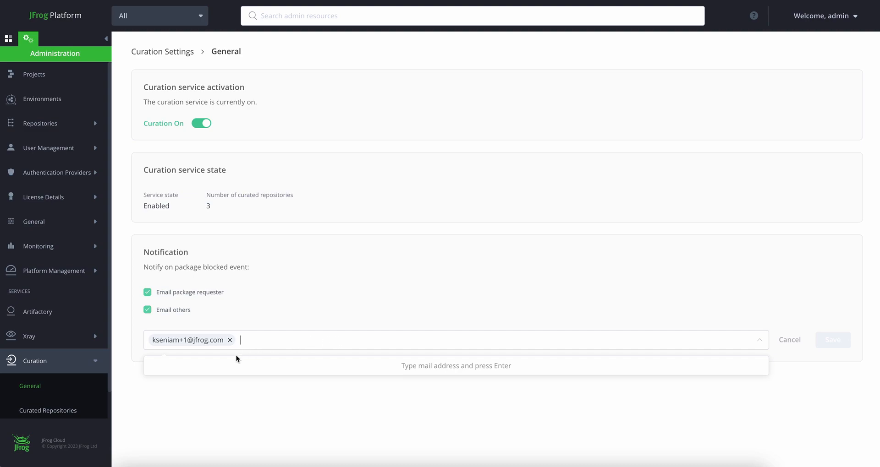
Open the curated repositories list and check which policies disabling npm-remote would affect, then cancel the disabling
{"action": "left_click", "coordinate": [61, 412]}
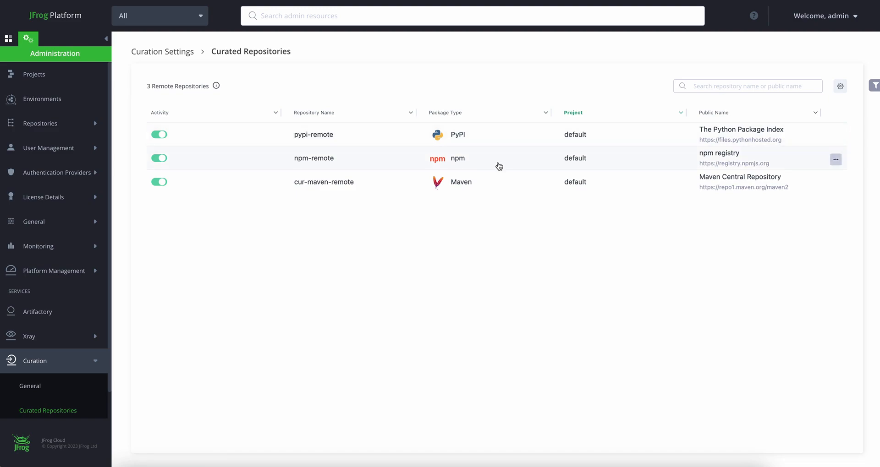
{"action": "left_click", "coordinate": [159, 158]}
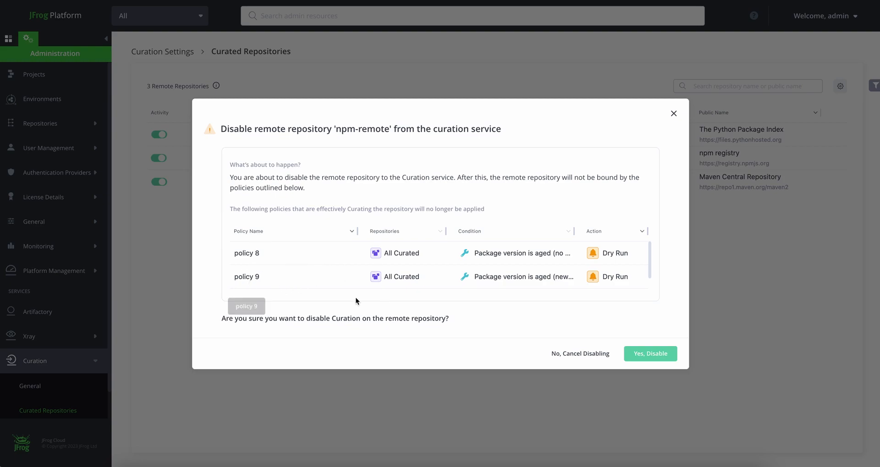
{"action": "left_click", "coordinate": [577, 357]}
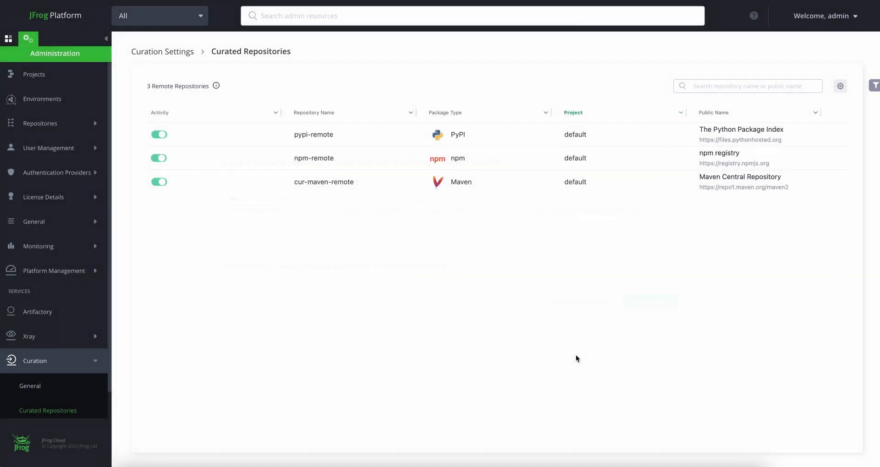
{"action": "left_click", "coordinate": [46, 362]}
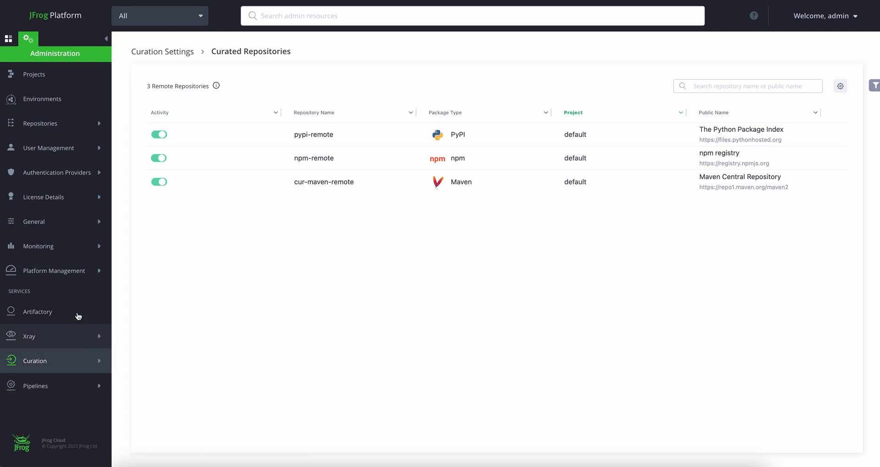
Open the Curation policies management page in the application area and check its inactive and active policies
{"action": "left_click", "coordinate": [8, 40]}
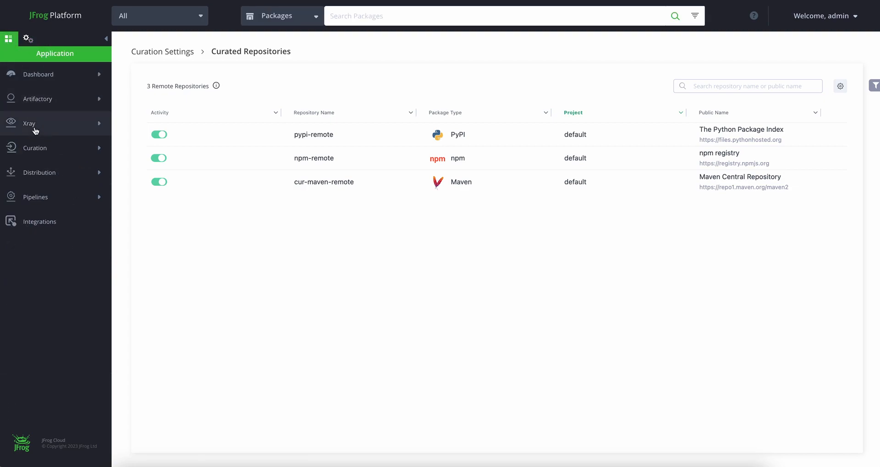
{"action": "left_click", "coordinate": [30, 149]}
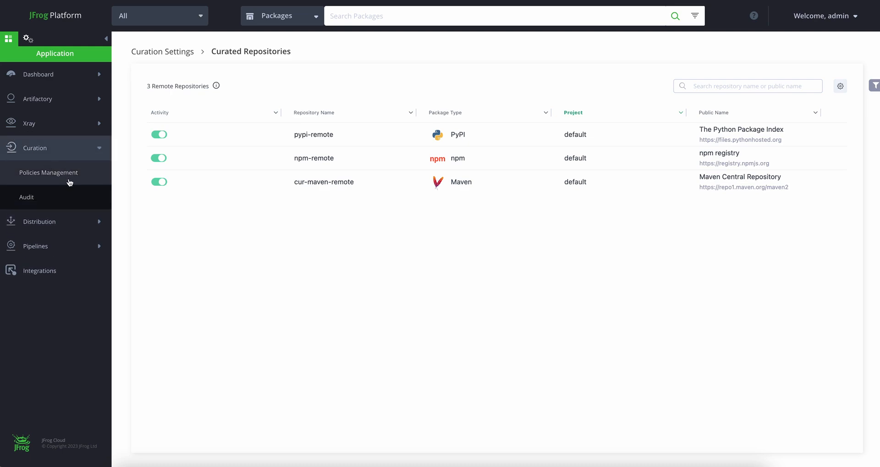
{"action": "left_click", "coordinate": [46, 173]}
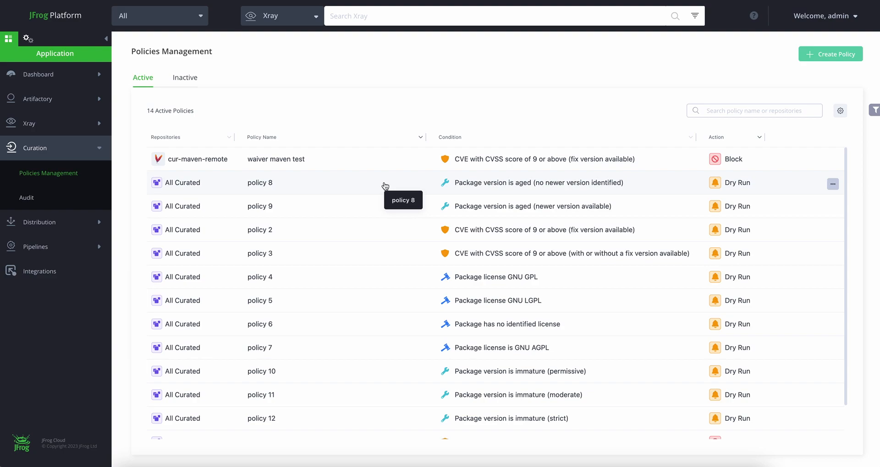
{"action": "left_click", "coordinate": [194, 79]}
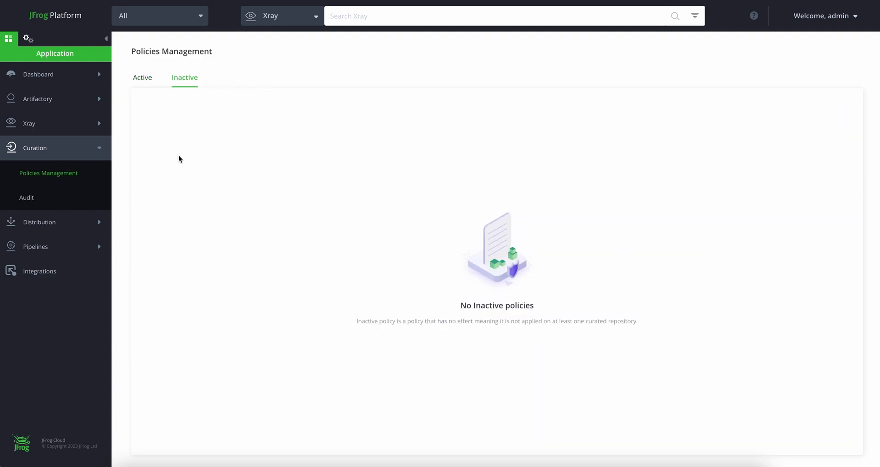
{"action": "left_click", "coordinate": [137, 83]}
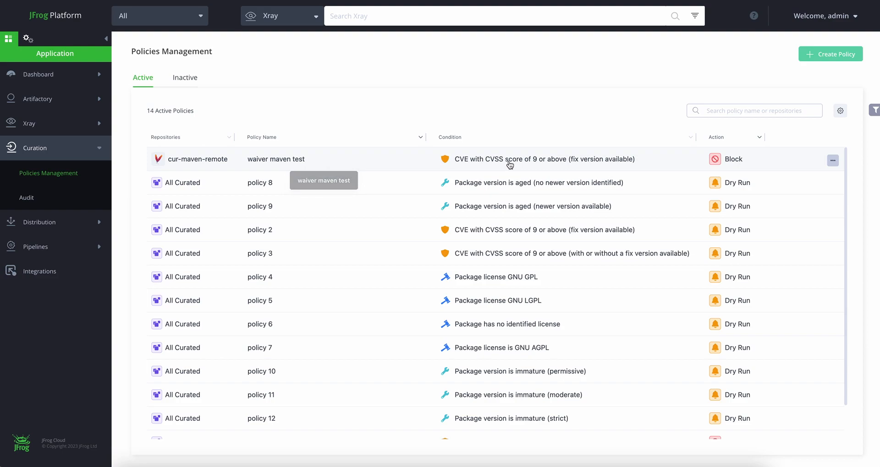
Examine the details of the "waiver maven test" policy, including its condition, waivers and actions, and close them
{"action": "left_click", "coordinate": [734, 162]}
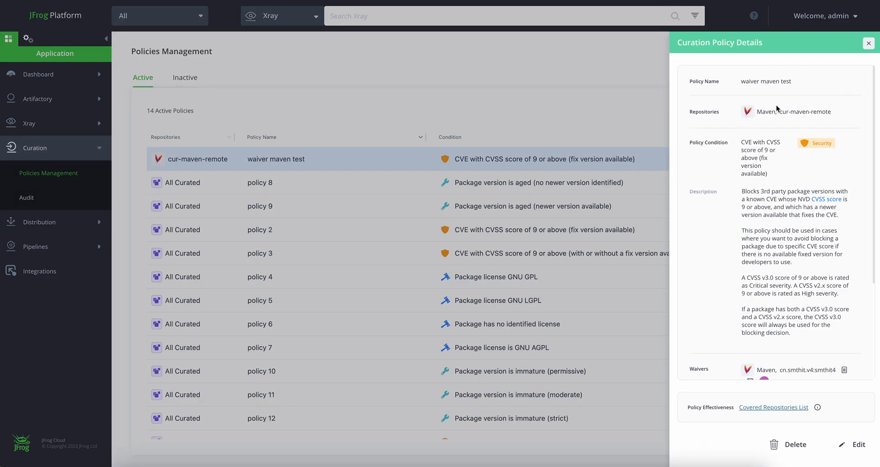
{"action": "scroll", "coordinate": [777, 108], "scroll_direction": "down", "scroll_amount": 2}
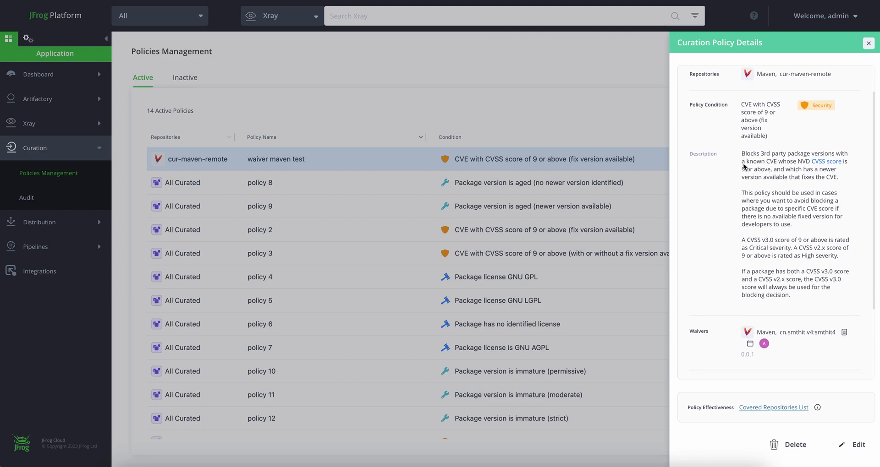
{"action": "scroll", "coordinate": [769, 197], "scroll_direction": "down", "scroll_amount": 4}
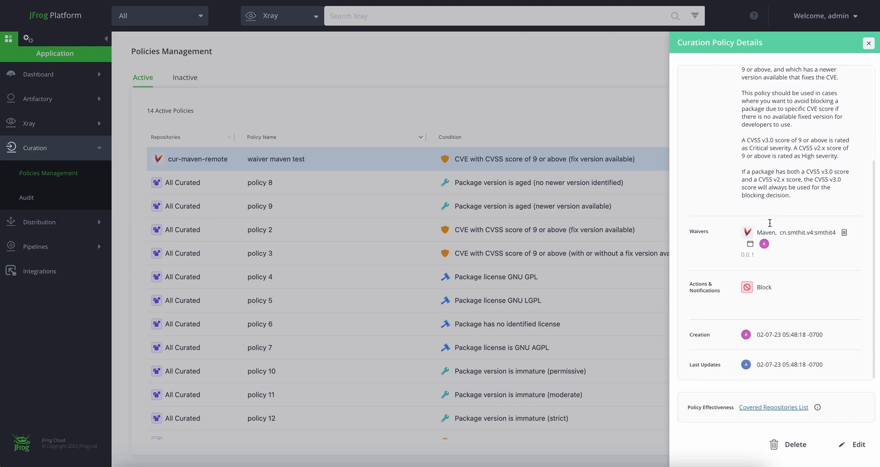
{"action": "scroll", "coordinate": [800, 282], "scroll_direction": "down", "scroll_amount": 1}
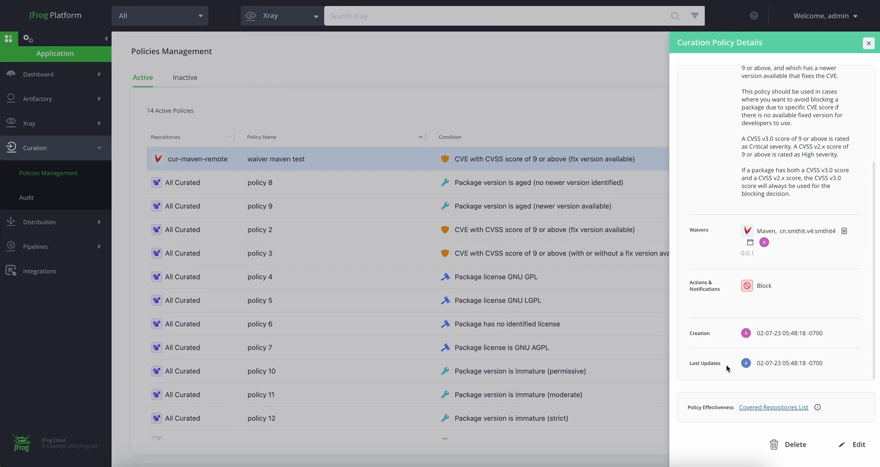
{"action": "left_click", "coordinate": [868, 44]}
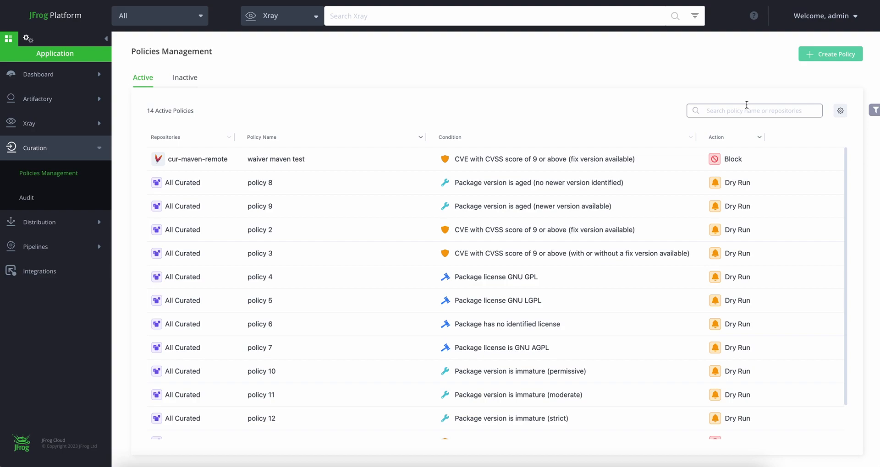
Create a curation policy named "New Policy" and continue to its repository scope
{"action": "left_click", "coordinate": [831, 55]}
{"action": "left_click", "coordinate": [172, 140]}
{"action": "type", "text": "New Policy"}
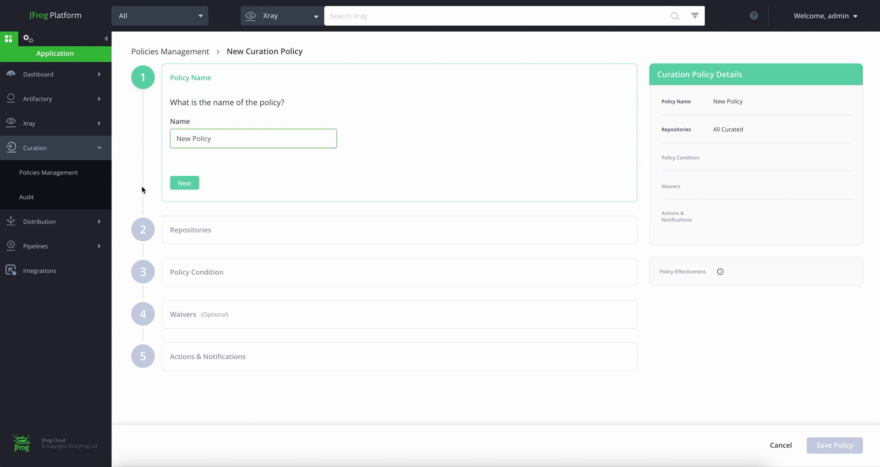
{"action": "left_click", "coordinate": [171, 183]}
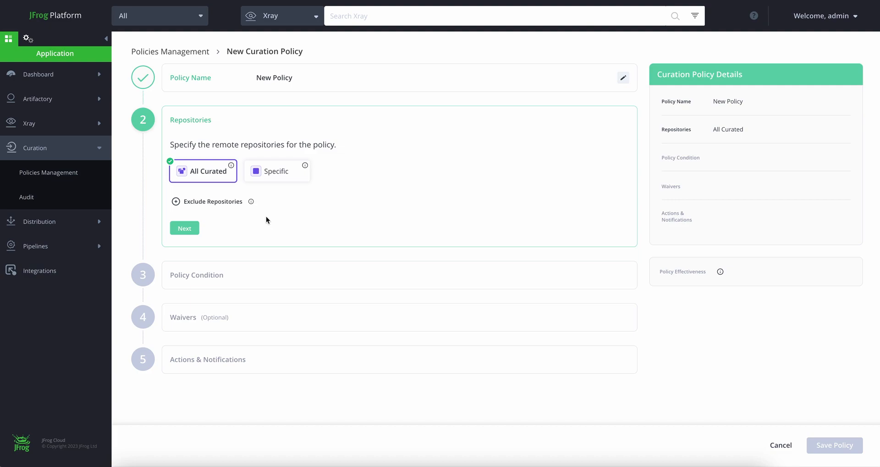
Apply the policy to All Curated repositories without any exclusions and continue to the policy condition
{"action": "mouse_move", "coordinate": [251, 205]}
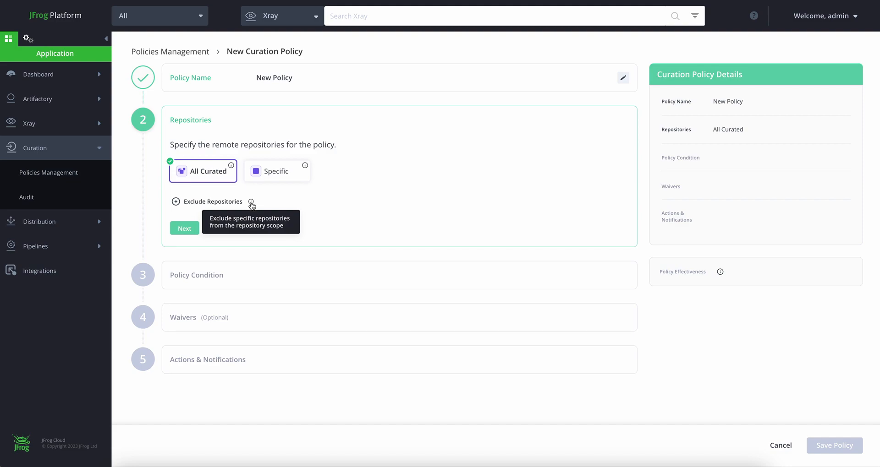
{"action": "mouse_move", "coordinate": [306, 166]}
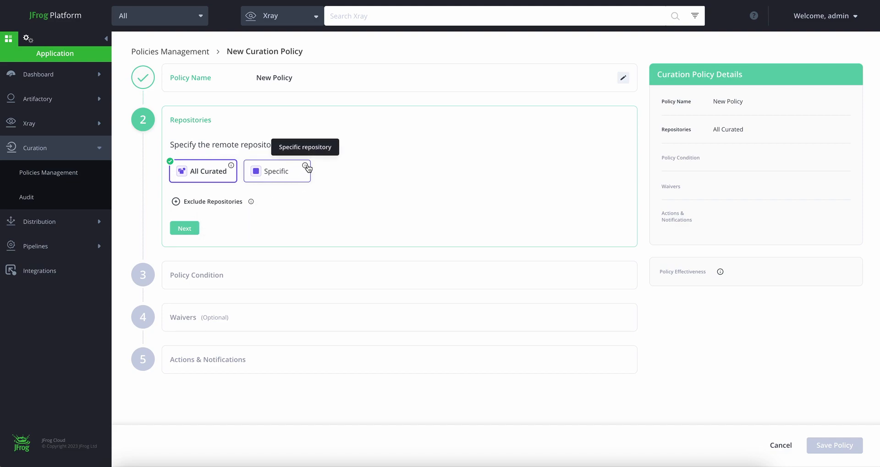
{"action": "mouse_move", "coordinate": [232, 168]}
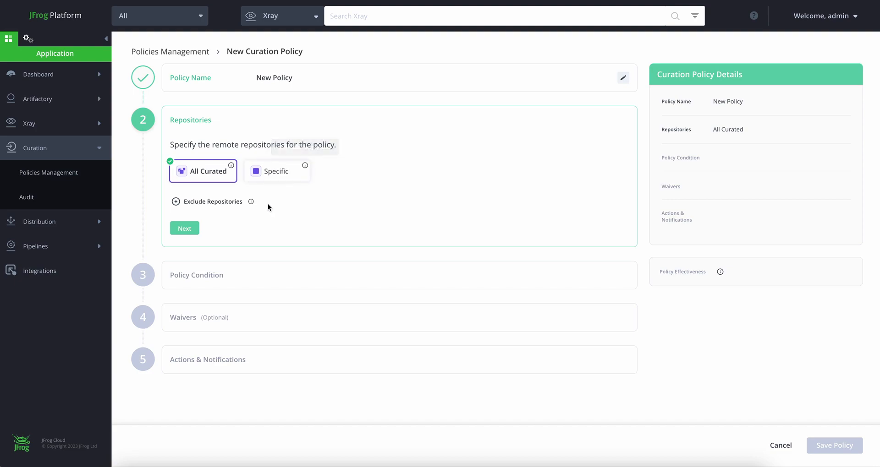
{"action": "left_click", "coordinate": [276, 171]}
{"action": "left_click", "coordinate": [205, 181]}
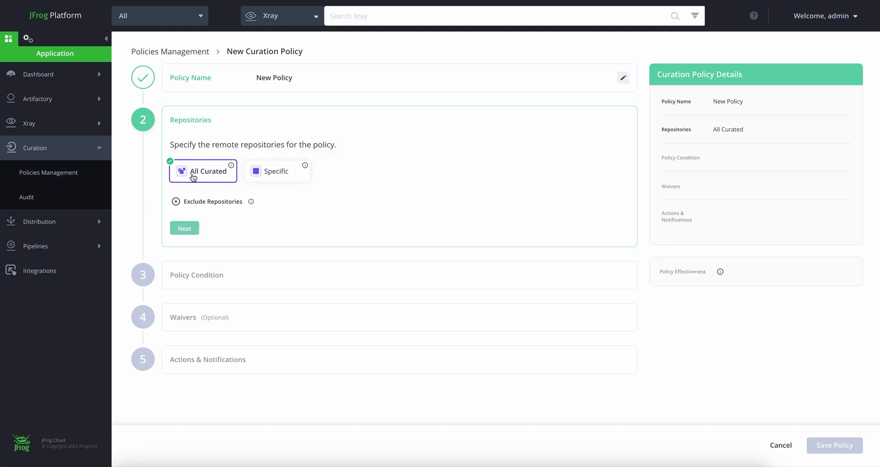
{"action": "left_click", "coordinate": [176, 202]}
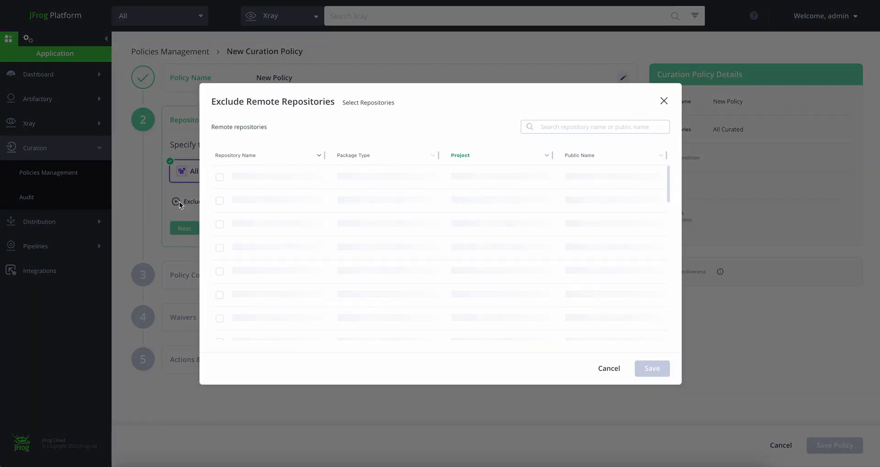
{"action": "left_click", "coordinate": [605, 367]}
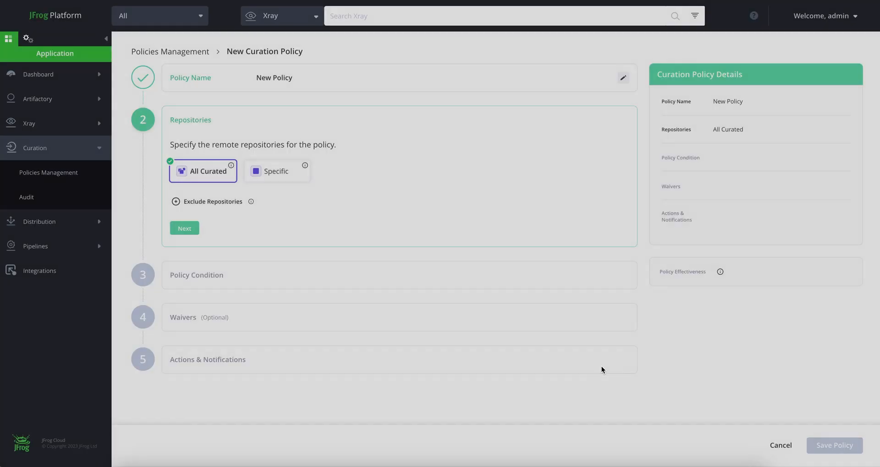
{"action": "left_click", "coordinate": [184, 229]}
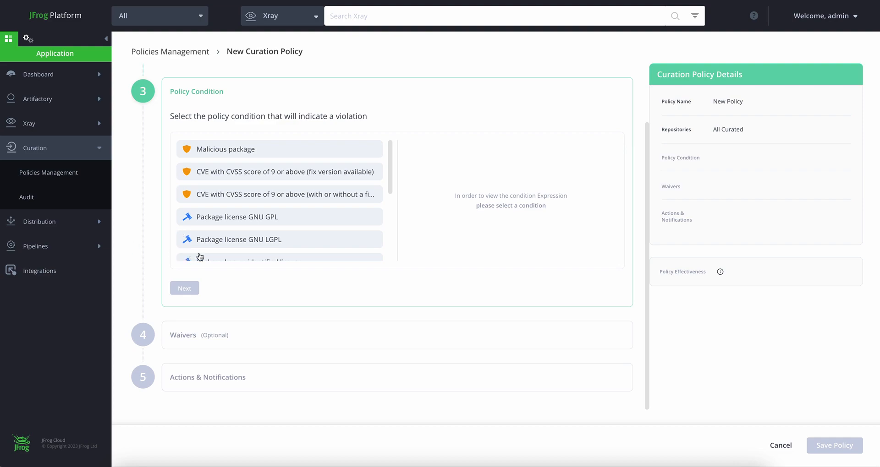
Review the descriptions of the malicious package, critical CVE, no identified license and aged package version conditions
{"action": "left_click", "coordinate": [285, 151]}
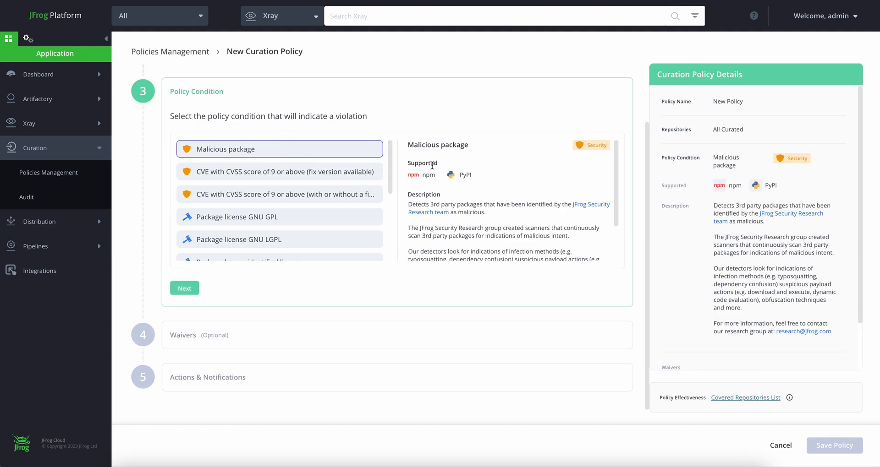
{"action": "scroll", "coordinate": [504, 225], "scroll_direction": "down", "scroll_amount": 2}
{"action": "scroll", "coordinate": [504, 226], "scroll_direction": "up", "scroll_amount": 2}
{"action": "left_click", "coordinate": [274, 174]}
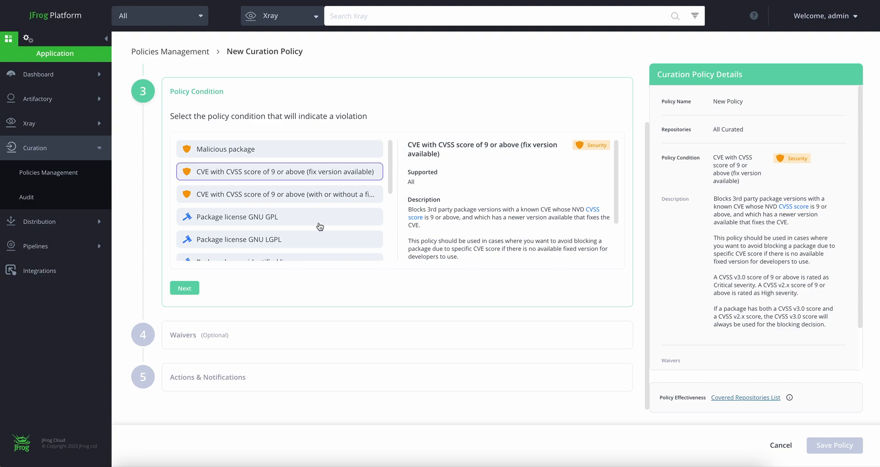
{"action": "scroll", "coordinate": [317, 224], "scroll_direction": "down", "scroll_amount": 1}
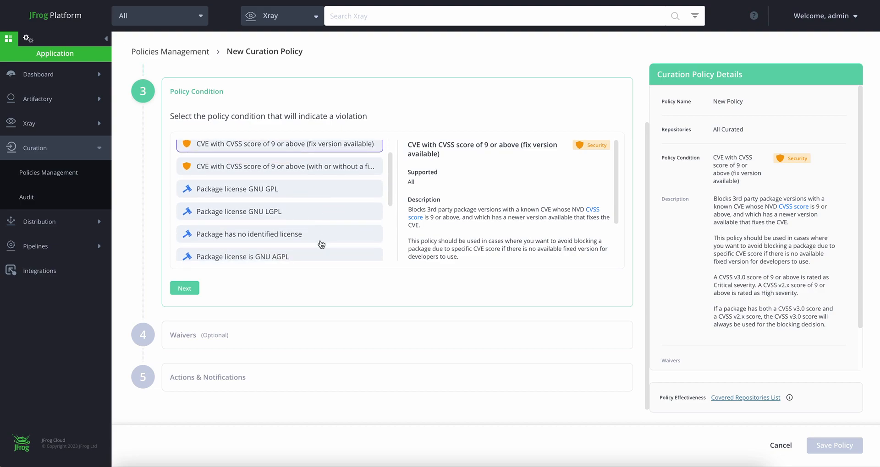
{"action": "left_click", "coordinate": [270, 234]}
{"action": "scroll", "coordinate": [306, 236], "scroll_direction": "down", "scroll_amount": 3}
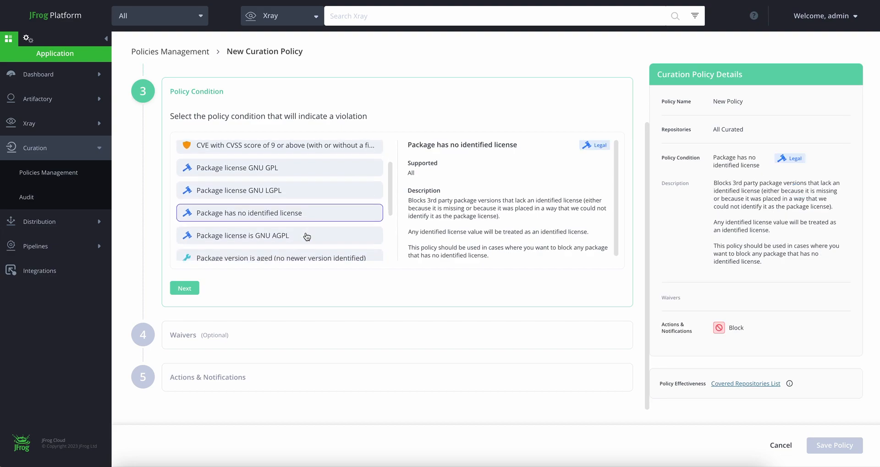
{"action": "left_click", "coordinate": [293, 183]}
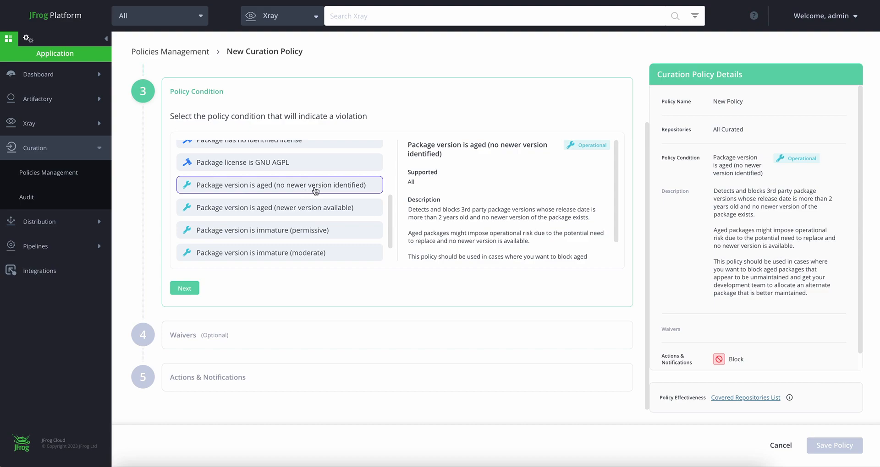
Choose "CVE with CVSS score of 9 or above (fix version available)" as the policy condition
{"action": "scroll", "coordinate": [323, 243], "scroll_direction": "up", "scroll_amount": 4}
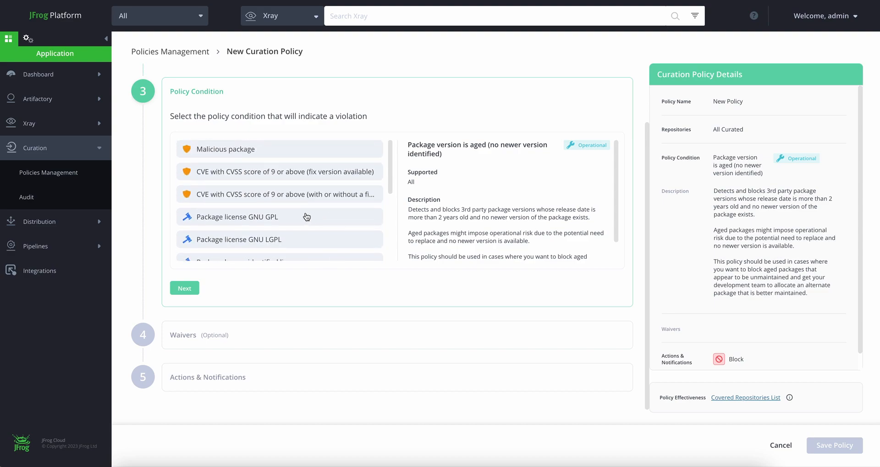
{"action": "left_click", "coordinate": [260, 171]}
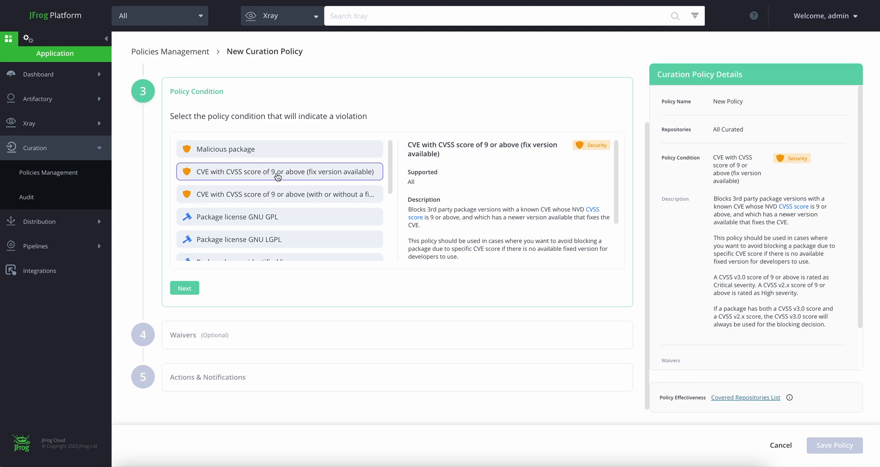
Start a Maven package waiver for the policy and select version 0.24.3 of name.remal:common
{"action": "left_click", "coordinate": [184, 288]}
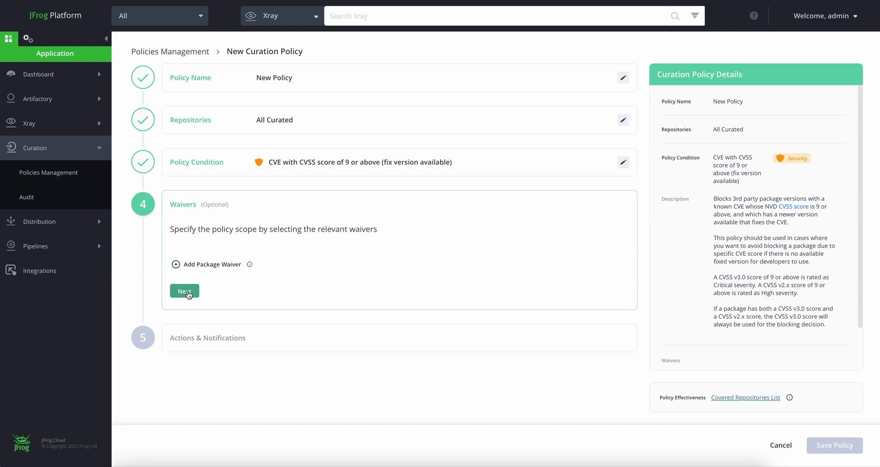
{"action": "mouse_move", "coordinate": [249, 266]}
{"action": "left_click", "coordinate": [176, 264]}
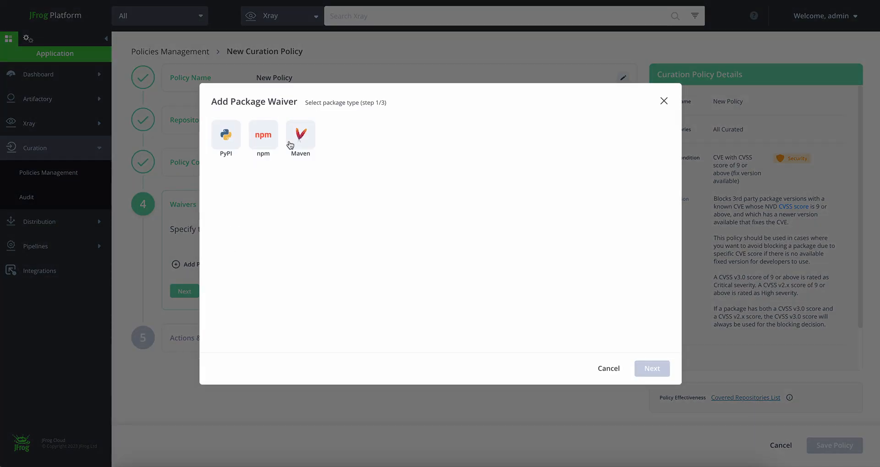
{"action": "left_click", "coordinate": [300, 135]}
{"action": "left_click", "coordinate": [650, 368]}
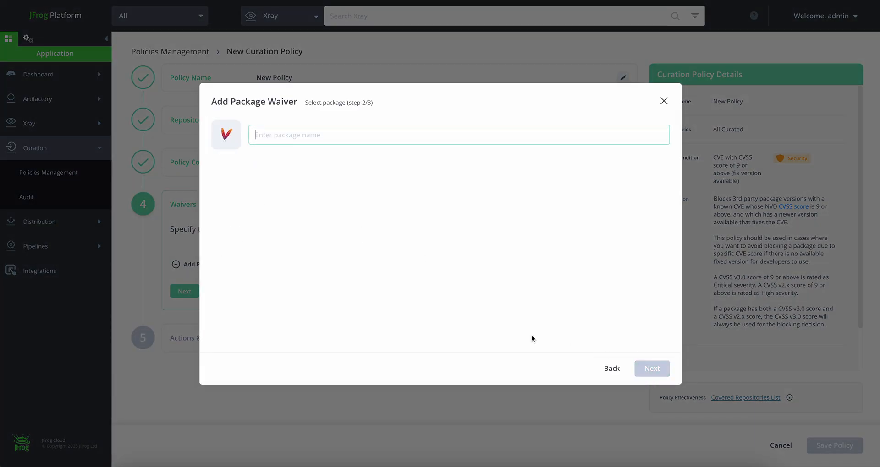
{"action": "type", "text": "name"}
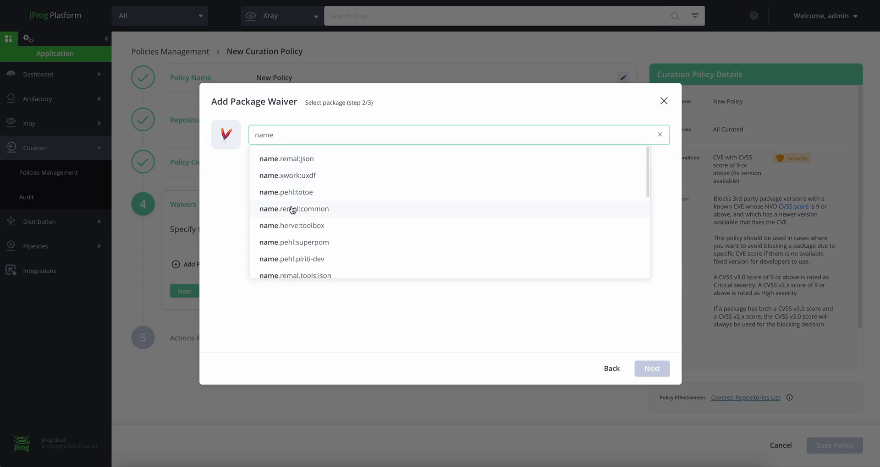
{"action": "left_click", "coordinate": [291, 206]}
{"action": "left_click", "coordinate": [235, 238]}
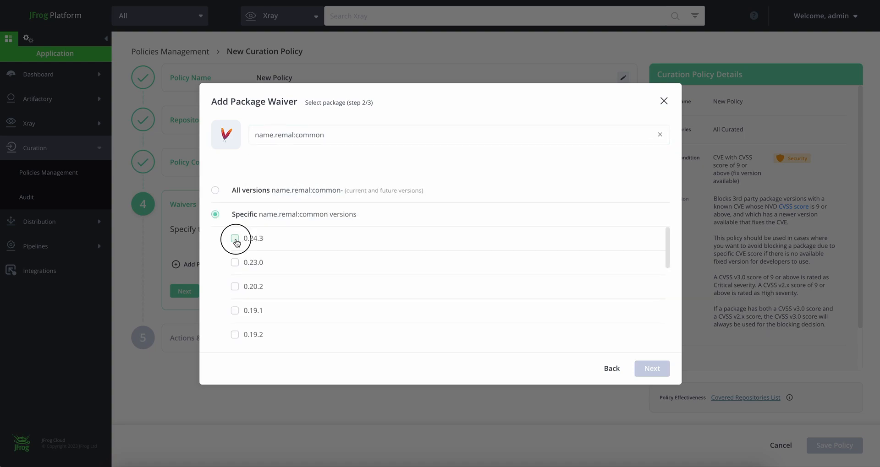
Enter "Needed for Dev" as the waiver justification and save the package waiver
{"action": "left_click", "coordinate": [652, 369]}
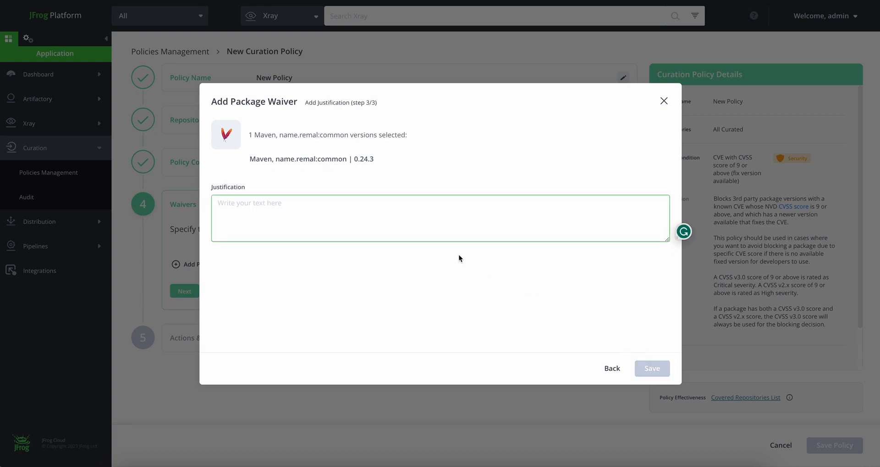
{"action": "type", "text": "Need"}
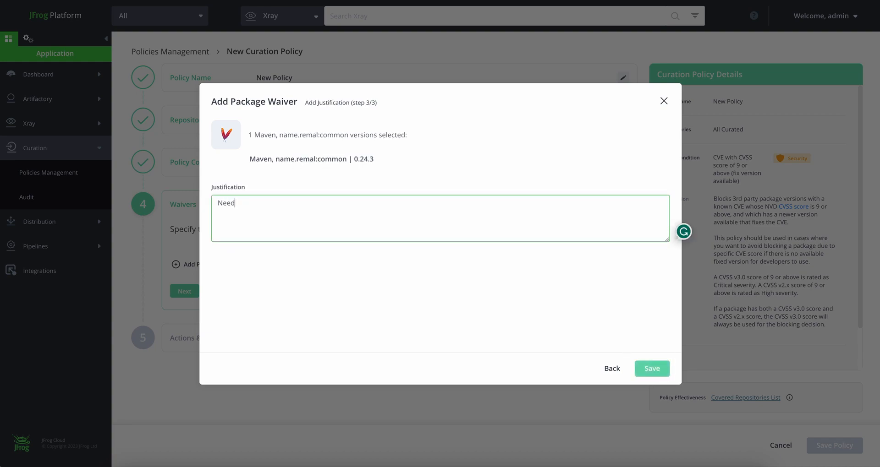
{"action": "type", "text": "ed for Dev"}
{"action": "left_click", "coordinate": [651, 368]}
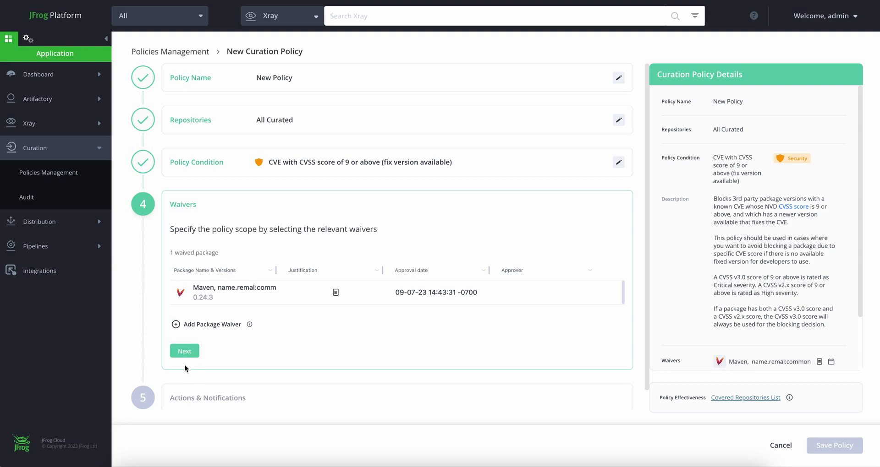
Use Block as the violation action, enable Notify by Email and complete the policy's actions and notifications
{"action": "left_click", "coordinate": [185, 351]}
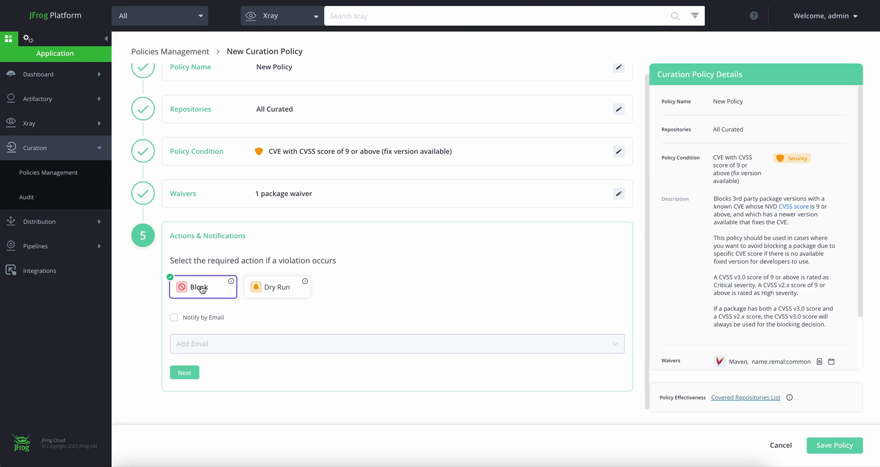
{"action": "left_click", "coordinate": [175, 318]}
{"action": "mouse_move", "coordinate": [305, 284]}
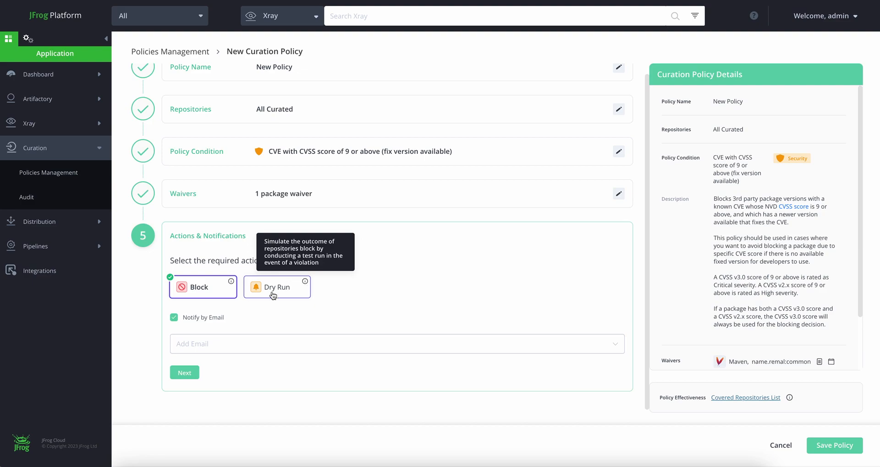
{"action": "left_click", "coordinate": [190, 373]}
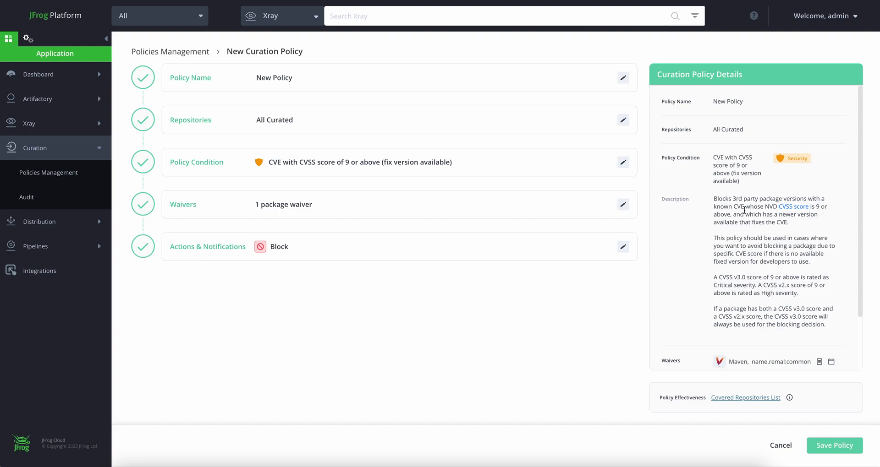
Review the curation policy details summary from condition to action, and discard the unsaved policy
{"action": "scroll", "coordinate": [745, 211], "scroll_direction": "down", "scroll_amount": 2}
{"action": "scroll", "coordinate": [746, 229], "scroll_direction": "up", "scroll_amount": 2}
{"action": "scroll", "coordinate": [749, 157], "scroll_direction": "down", "scroll_amount": 2}
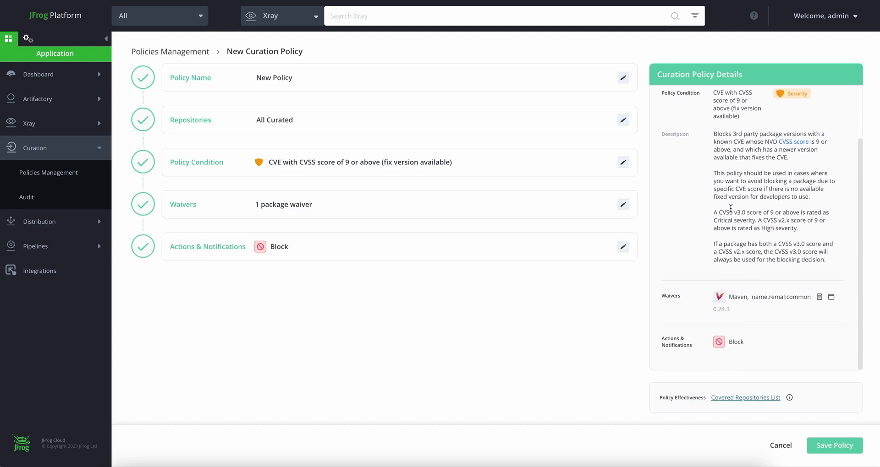
{"action": "scroll", "coordinate": [731, 206], "scroll_direction": "up", "scroll_amount": 2}
{"action": "scroll", "coordinate": [740, 223], "scroll_direction": "down", "scroll_amount": 2}
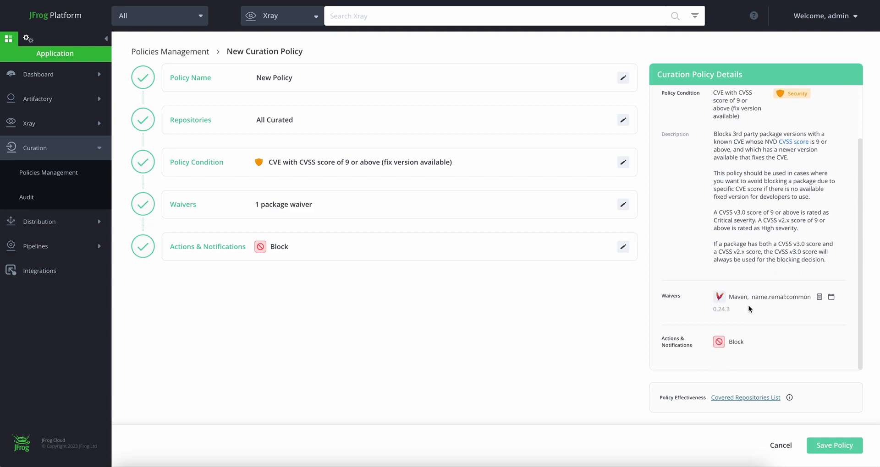
{"action": "left_click", "coordinate": [779, 446]}
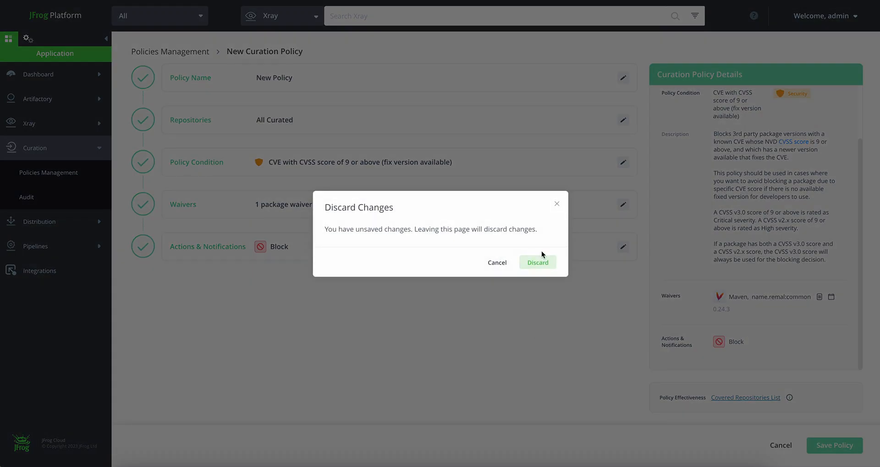
{"action": "left_click", "coordinate": [538, 263]}
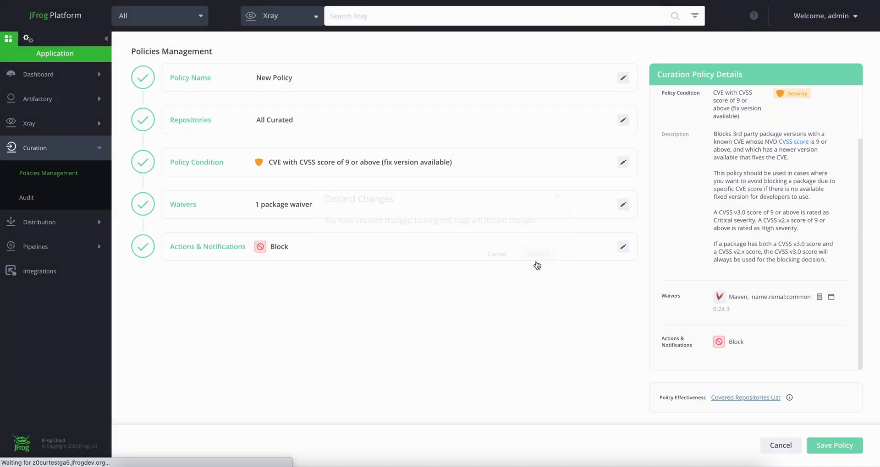
Examine the blocked and approved package events in the Curation audit, including their reasons, policies and conditions
{"action": "left_click", "coordinate": [43, 204]}
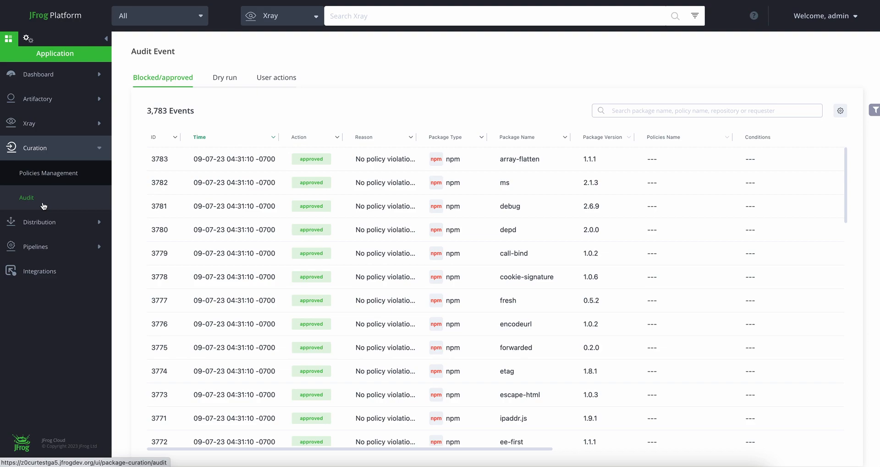
{"action": "scroll", "coordinate": [375, 246], "scroll_direction": "down", "scroll_amount": 10}
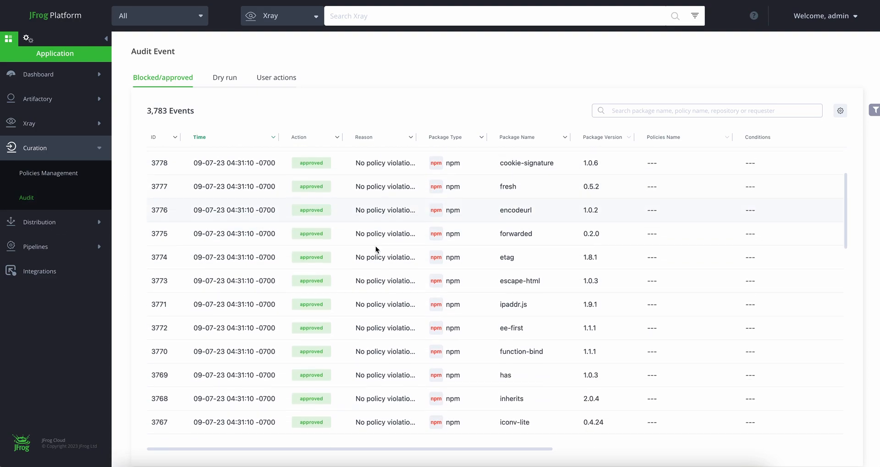
{"action": "scroll", "coordinate": [377, 248], "scroll_direction": "down", "scroll_amount": 12}
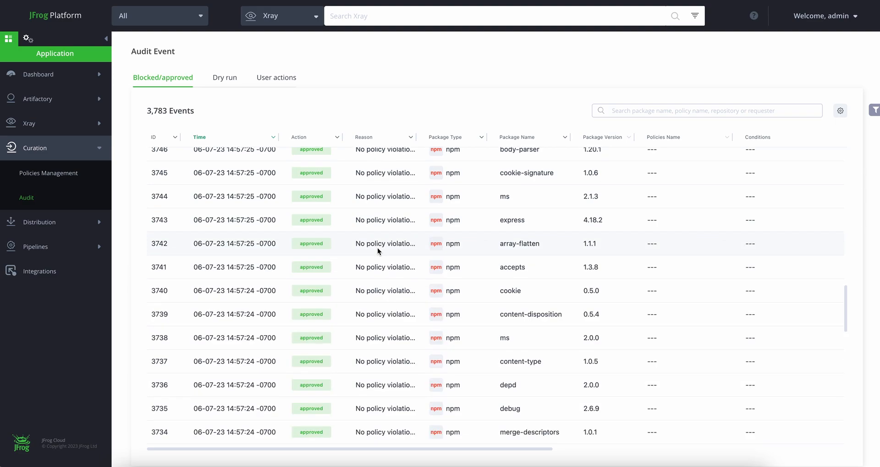
{"action": "scroll", "coordinate": [378, 248], "scroll_direction": "down", "scroll_amount": 10}
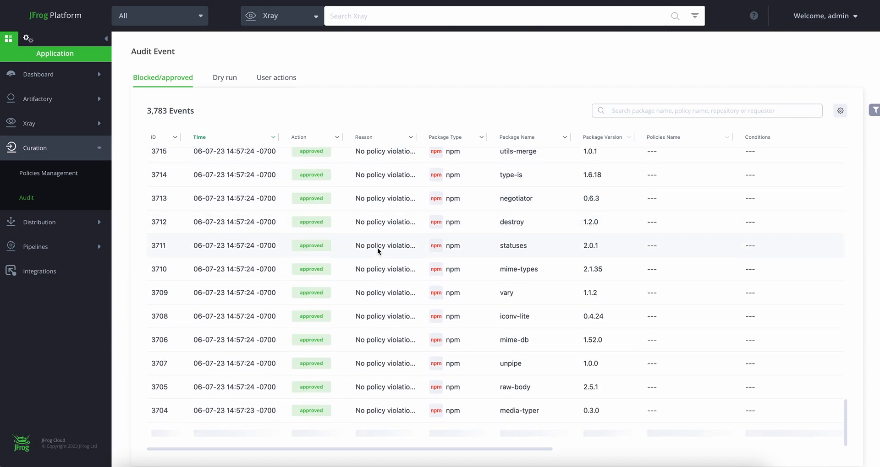
{"action": "scroll", "coordinate": [377, 251], "scroll_direction": "down", "scroll_amount": 8}
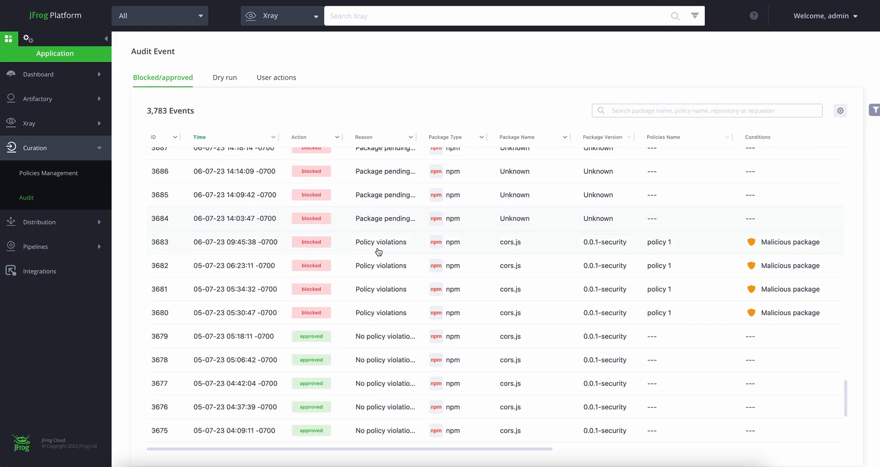
{"action": "scroll", "coordinate": [378, 252], "scroll_direction": "up", "scroll_amount": 1}
{"action": "scroll", "coordinate": [378, 252], "scroll_direction": "down", "scroll_amount": 2}
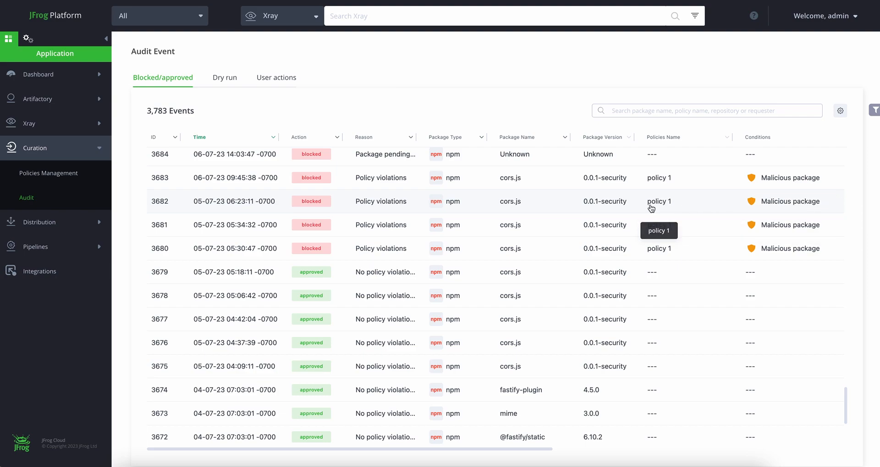
{"action": "scroll", "coordinate": [385, 291], "scroll_direction": "down", "scroll_amount": 5}
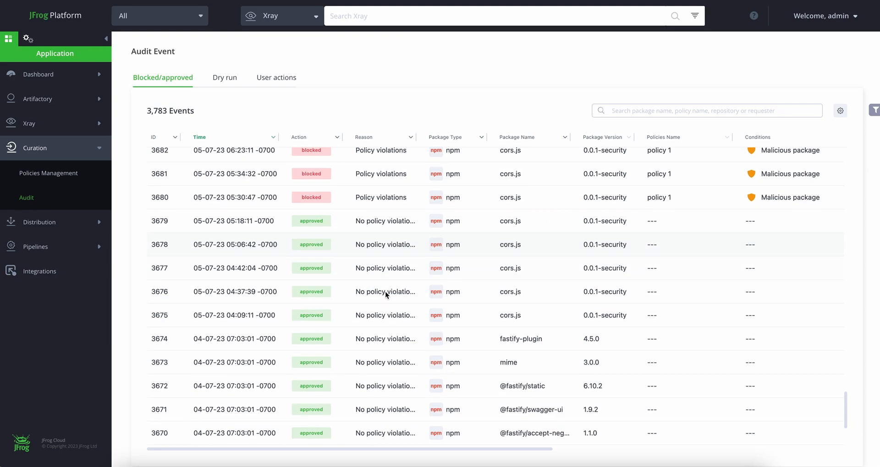
{"action": "scroll", "coordinate": [385, 293], "scroll_direction": "down", "scroll_amount": 10}
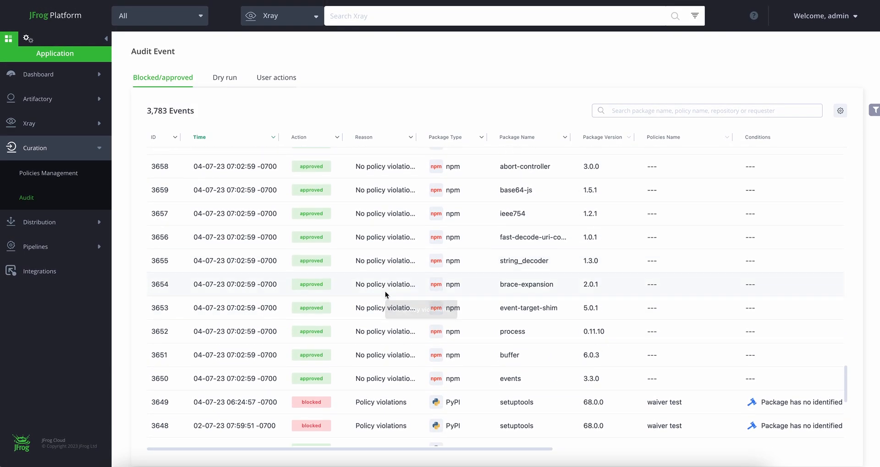
{"action": "scroll", "coordinate": [385, 294], "scroll_direction": "down", "scroll_amount": 2}
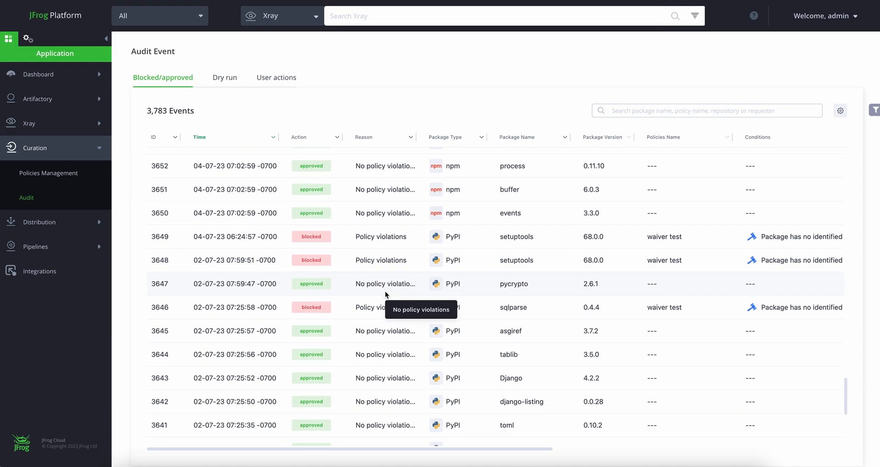
Review the dry run audit events with their packages, policies and conditions
{"action": "left_click", "coordinate": [230, 80]}
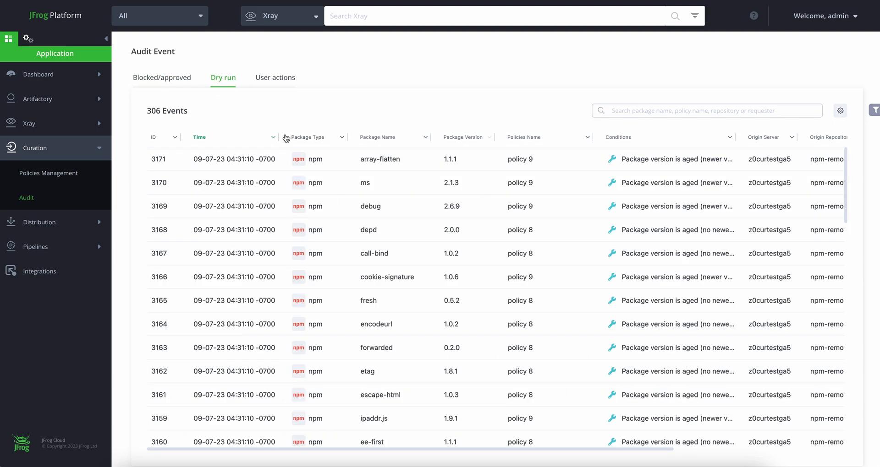
{"action": "scroll", "coordinate": [350, 216], "scroll_direction": "down", "scroll_amount": 7}
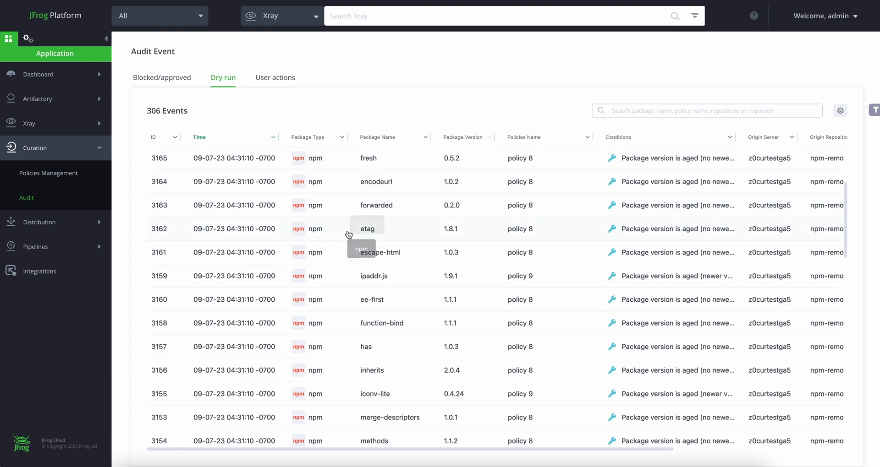
{"action": "scroll", "coordinate": [348, 234], "scroll_direction": "down", "scroll_amount": 2}
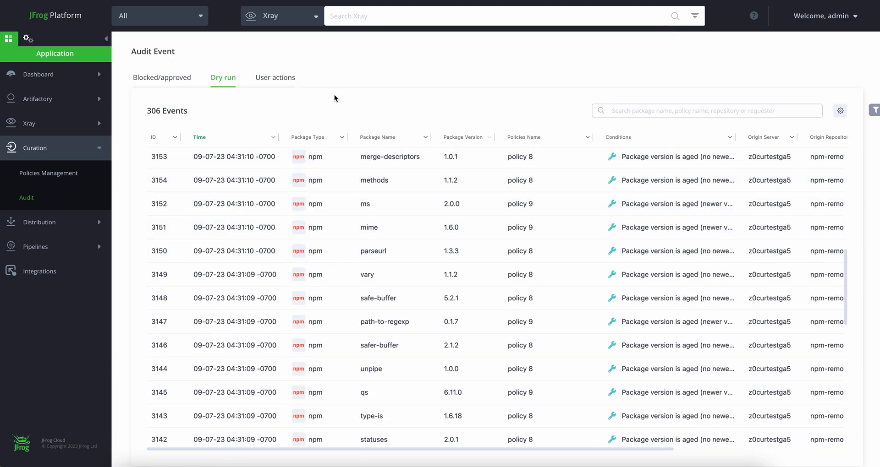
Inspect the before and after details of the "waiver test change" and "policy 1" update events among the audited user actions
{"action": "left_click", "coordinate": [282, 81]}
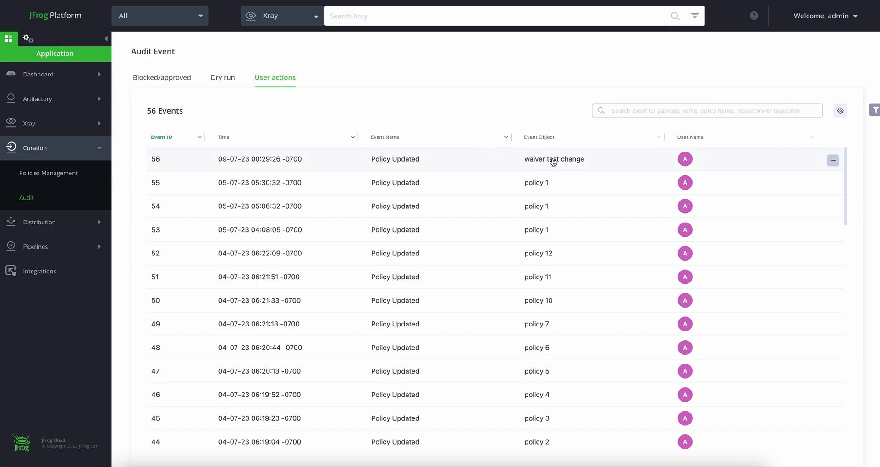
{"action": "left_click", "coordinate": [465, 166]}
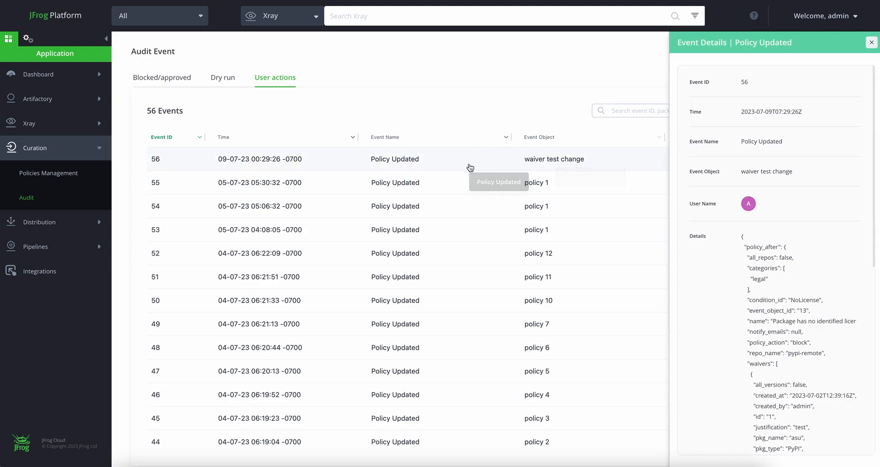
{"action": "scroll", "coordinate": [784, 128], "scroll_direction": "down", "scroll_amount": 3}
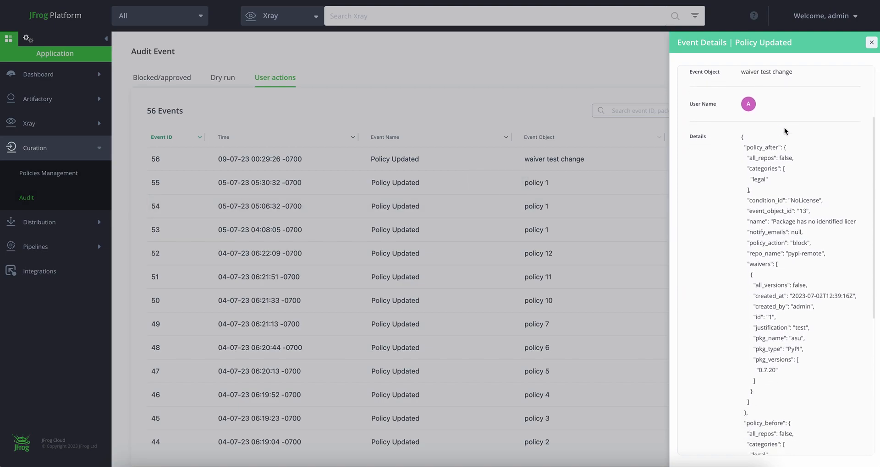
{"action": "scroll", "coordinate": [784, 127], "scroll_direction": "down", "scroll_amount": 4}
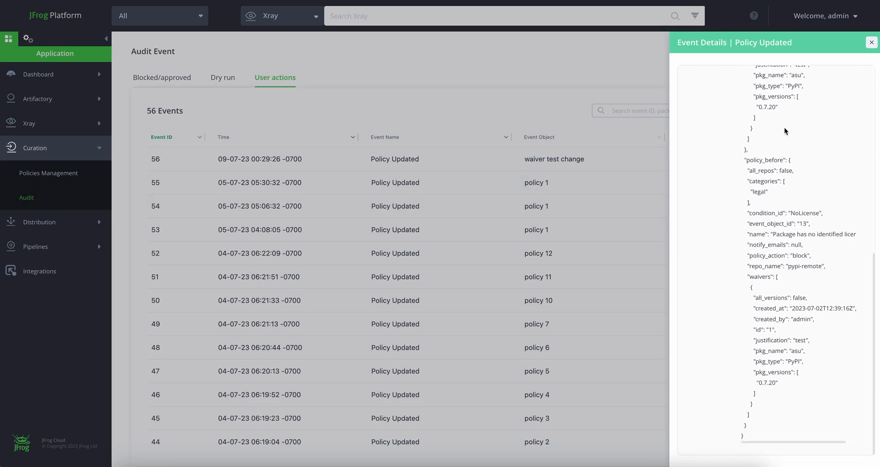
{"action": "left_click", "coordinate": [870, 47]}
{"action": "left_click", "coordinate": [537, 205]}
{"action": "scroll", "coordinate": [774, 238], "scroll_direction": "down", "scroll_amount": 3}
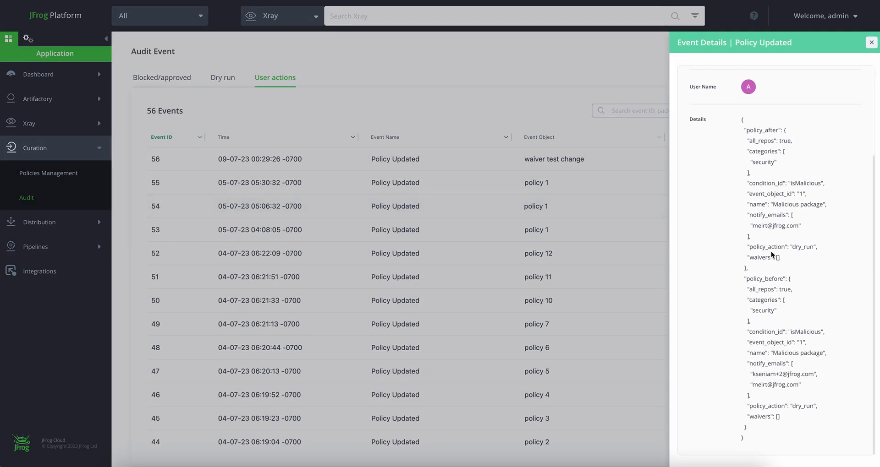
{"action": "left_click", "coordinate": [871, 44]}
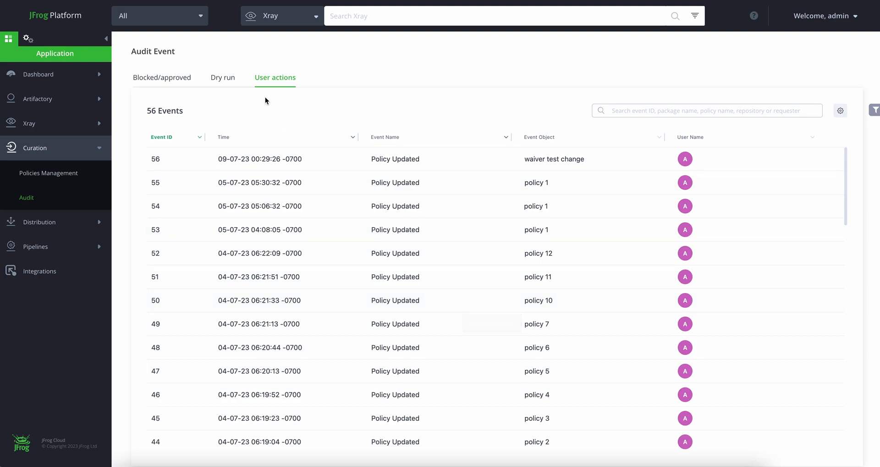
Return to the curation policies and view the administration settings for Curated Repositories and general Curation
{"action": "left_click", "coordinate": [49, 174]}
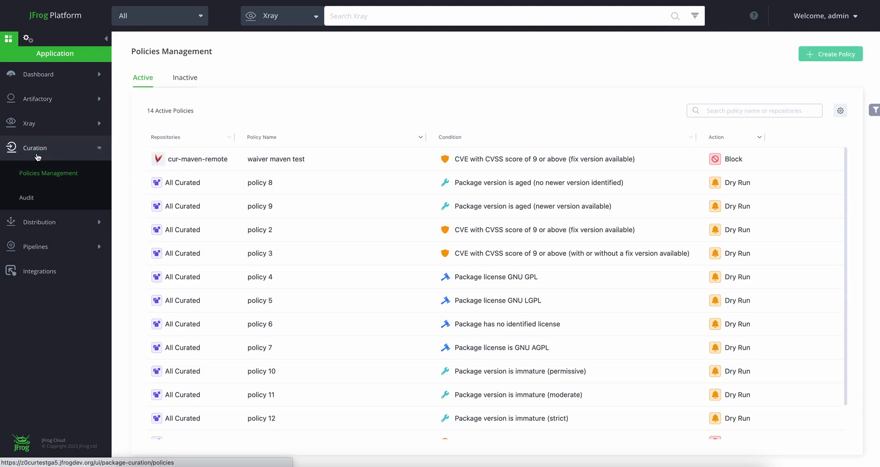
{"action": "left_click", "coordinate": [53, 144]}
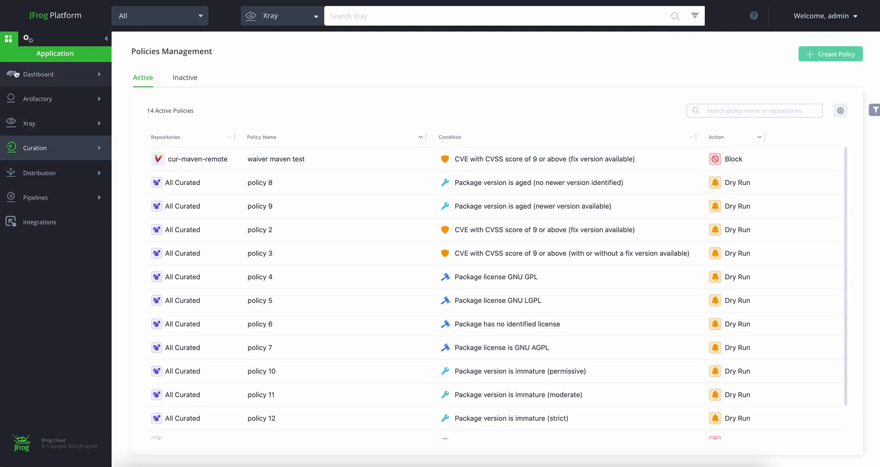
{"action": "left_click", "coordinate": [28, 38]}
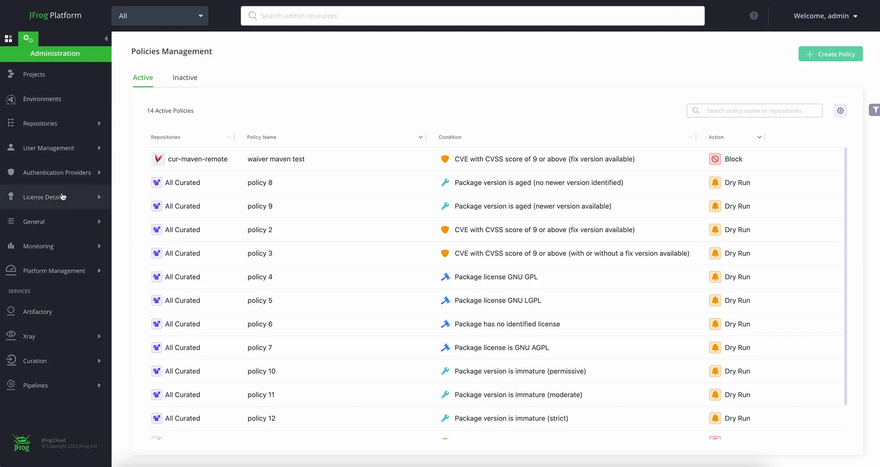
{"action": "left_click", "coordinate": [39, 362]}
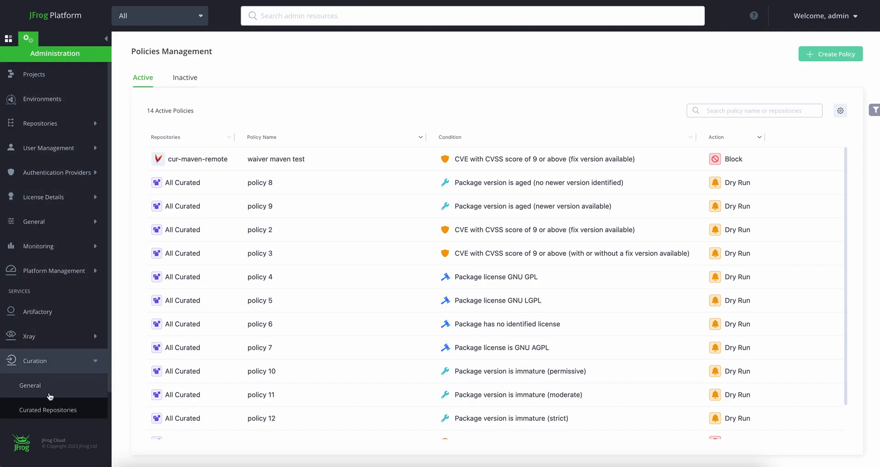
{"action": "left_click", "coordinate": [50, 410]}
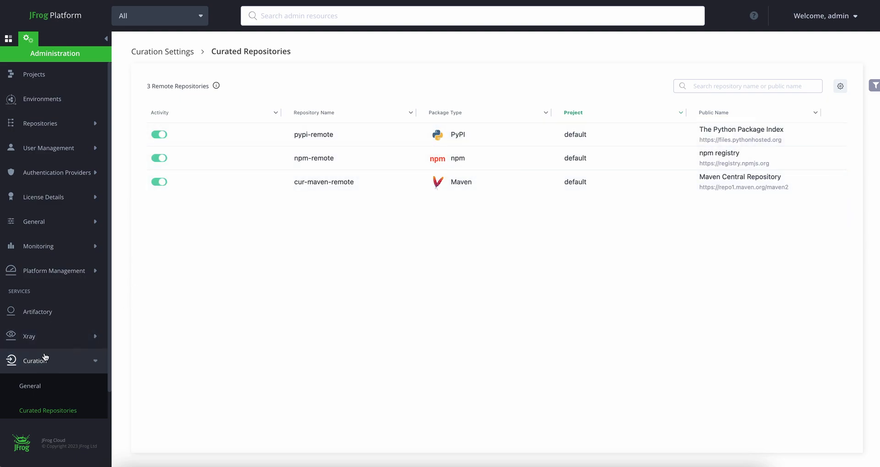
{"action": "left_click", "coordinate": [33, 386]}
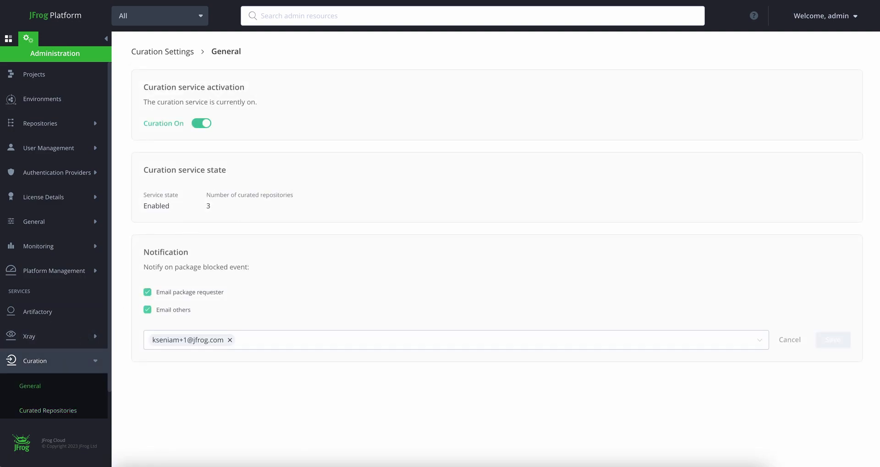